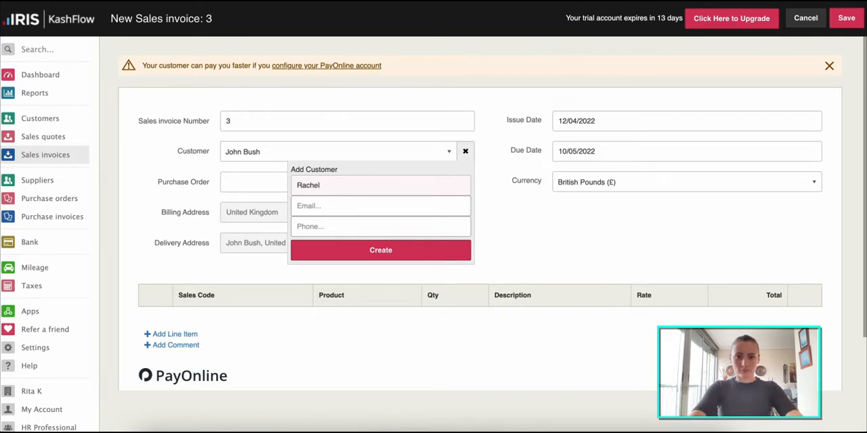
- Create the new customer for the invoice by entering the customer's name, and set the issue date to 11/04/2022
{"action": "type", "text": "."}
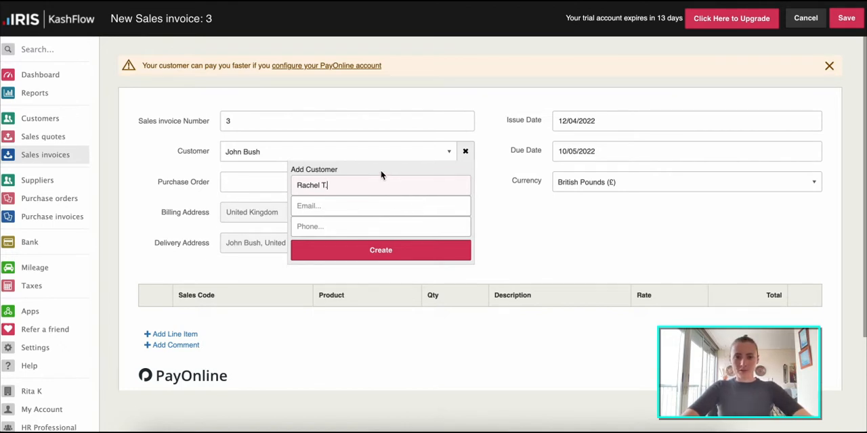
{"action": "left_click", "coordinate": [395, 251]}
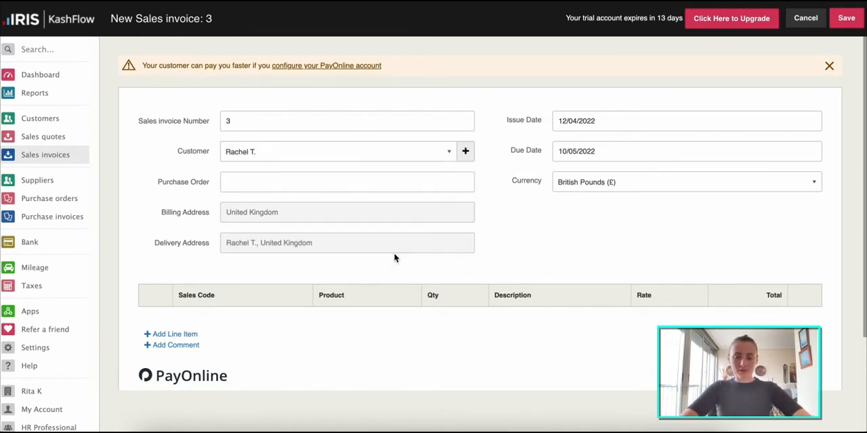
{"action": "left_click", "coordinate": [611, 121]}
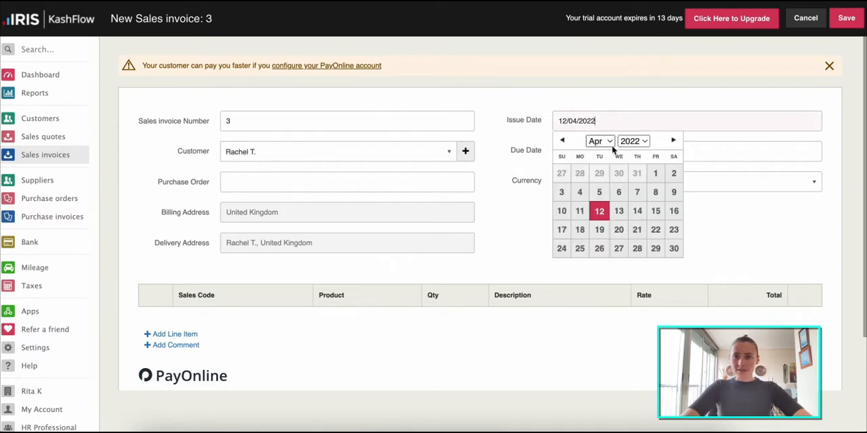
{"action": "left_click", "coordinate": [577, 214]}
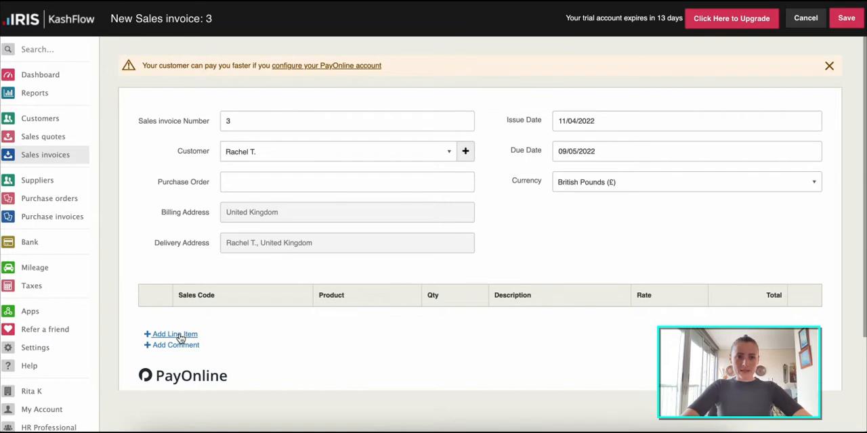
- Add a line item with the sales code Product - Canva and a quantity of 2
{"action": "scroll", "coordinate": [181, 339], "scroll_direction": "down", "scroll_amount": 2}
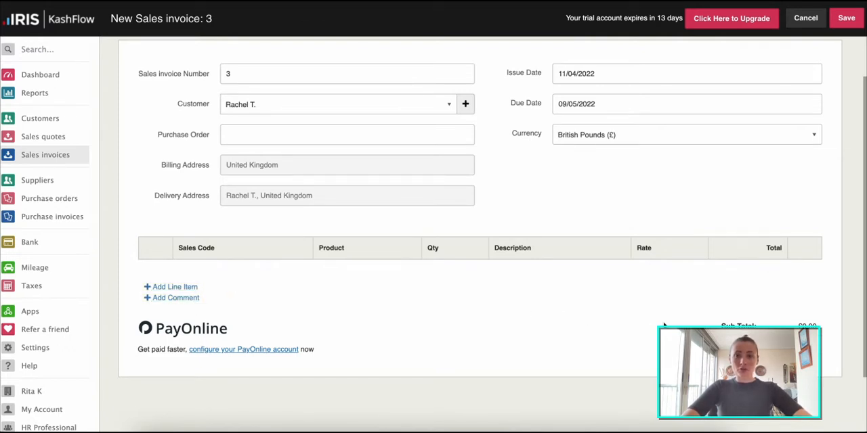
{"action": "left_click", "coordinate": [177, 287]}
{"action": "left_click", "coordinate": [239, 278]}
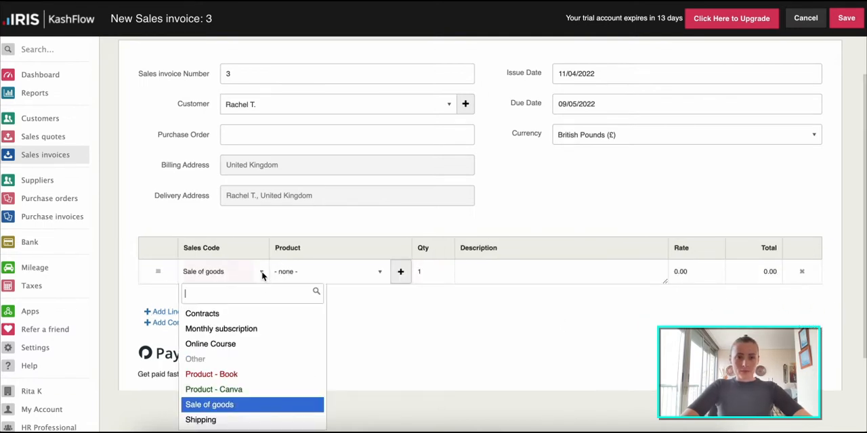
{"action": "left_click", "coordinate": [242, 390]}
{"action": "left_click", "coordinate": [436, 272]}
{"action": "key", "text": "BackSpace"}
{"action": "type", "text": "2"}
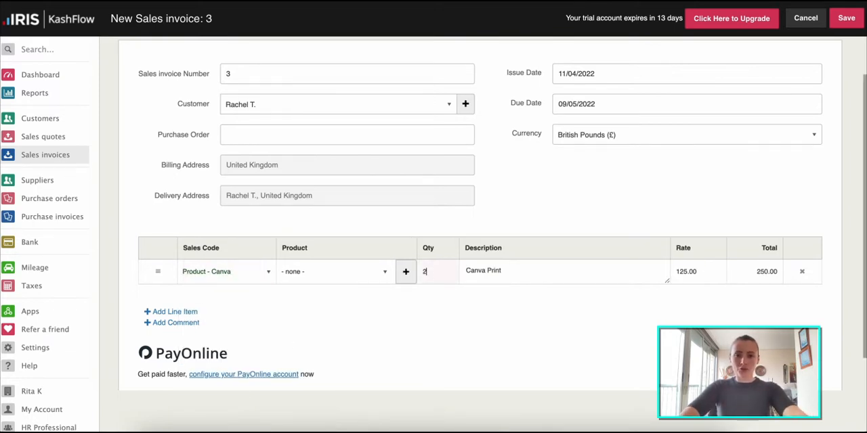
- Add a second line item with the sales code Shipping, leaving no extra blank line
{"action": "left_click", "coordinate": [175, 311]}
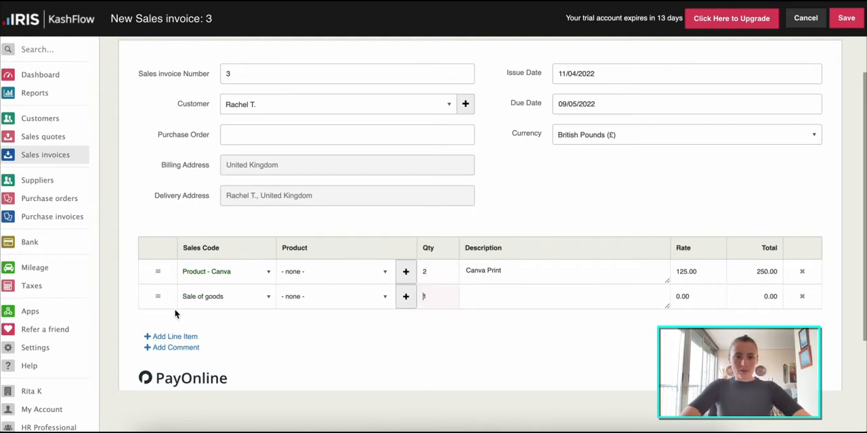
{"action": "left_click", "coordinate": [248, 296]}
{"action": "left_click", "coordinate": [210, 275]}
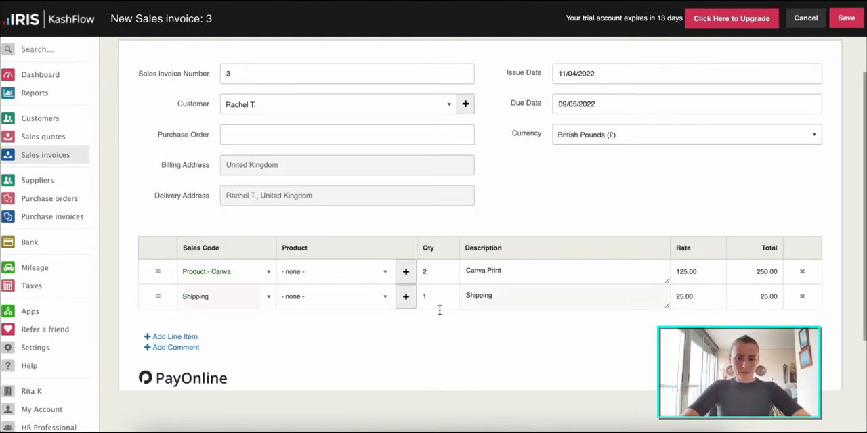
{"action": "left_click", "coordinate": [175, 337]}
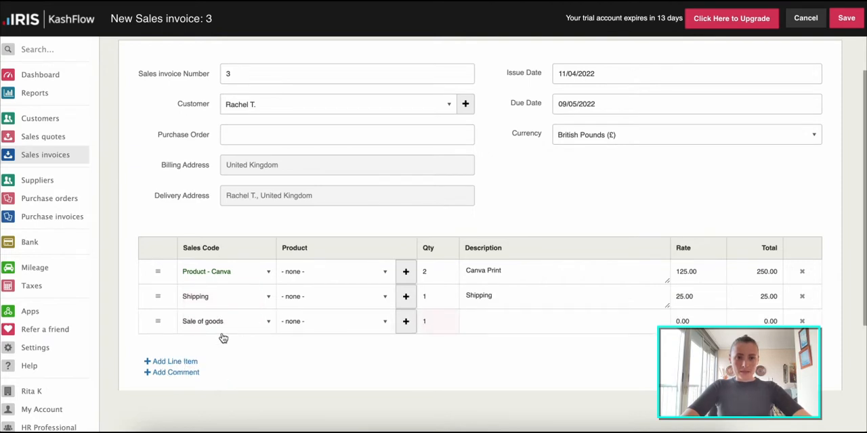
{"action": "left_click", "coordinate": [802, 321]}
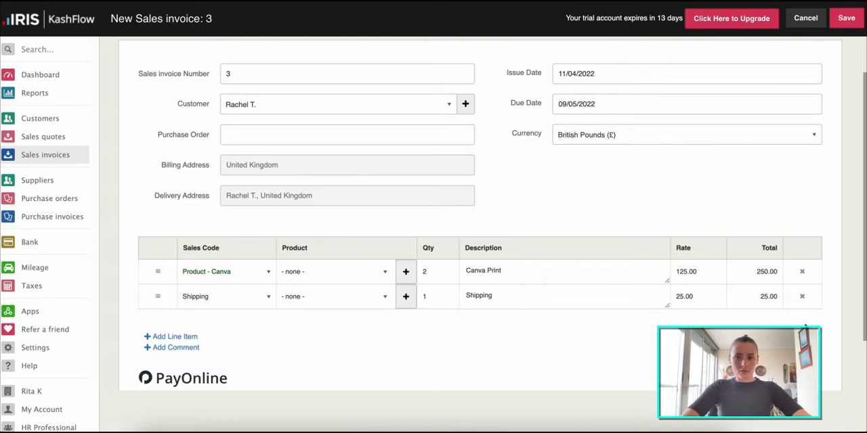
- Add a comment line below the items reading "Agreement 123, ref 1234"
{"action": "left_click", "coordinate": [175, 348]}
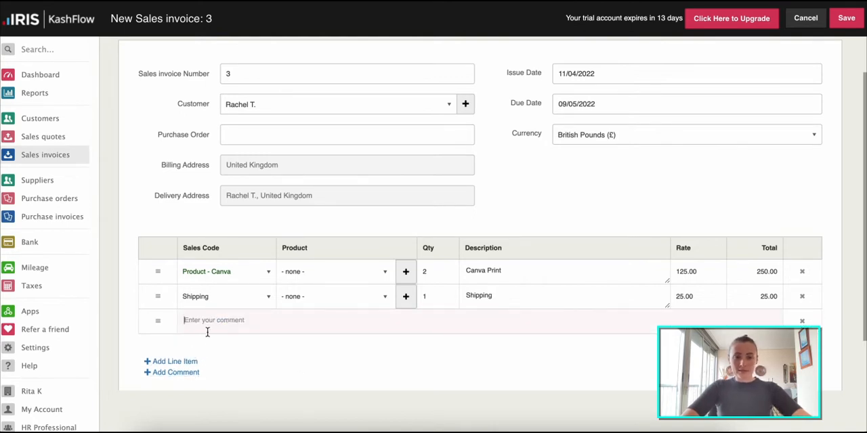
{"action": "left_click", "coordinate": [207, 331]}
{"action": "type", "text": "Agreement 123"}
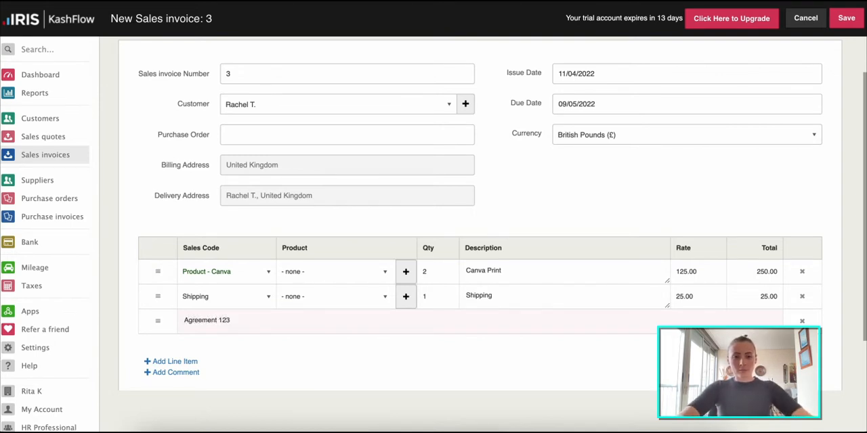
{"action": "type", "text": ", "}
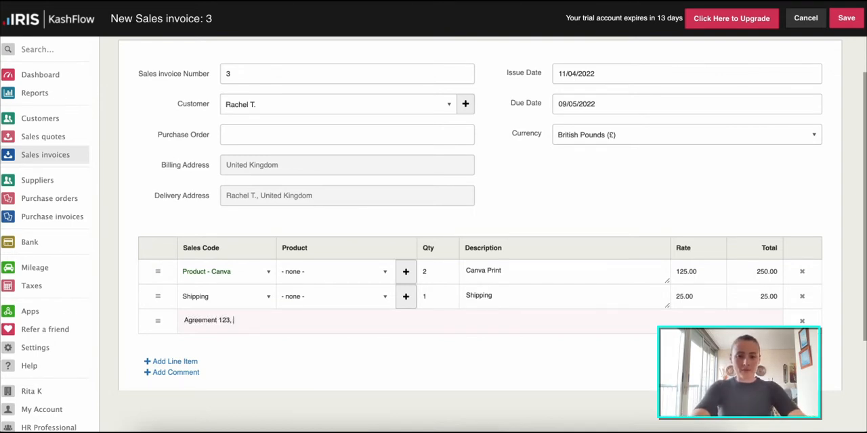
{"action": "type", "text": "ref 1234"}
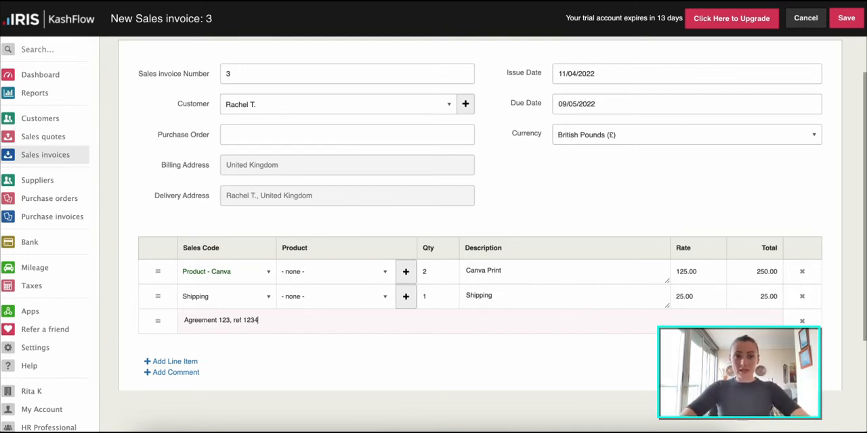
- Save the sales invoice and check its packing slip
{"action": "scroll", "coordinate": [367, 345], "scroll_direction": "down", "scroll_amount": 3}
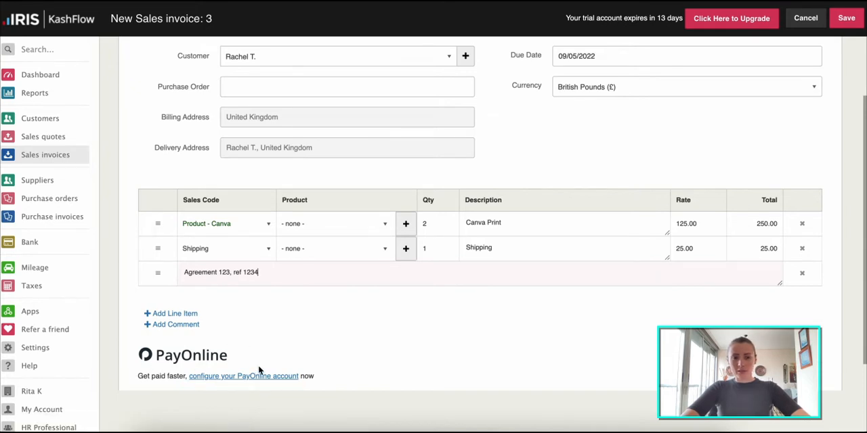
{"action": "scroll", "coordinate": [595, 345], "scroll_direction": "up", "scroll_amount": 3}
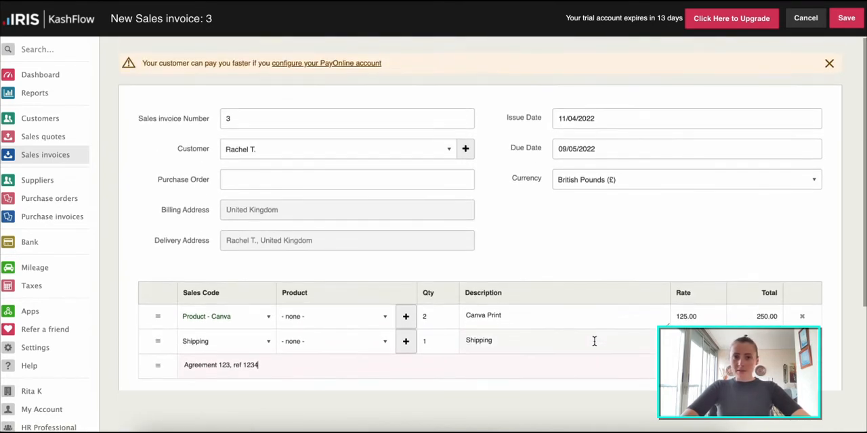
{"action": "left_click", "coordinate": [848, 19]}
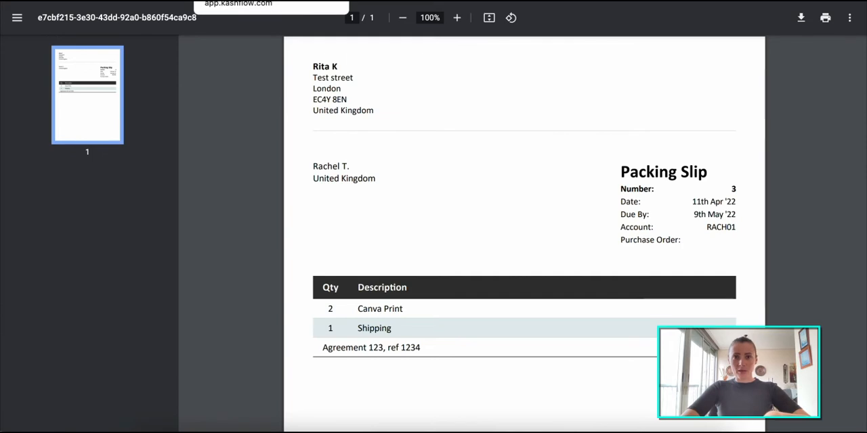
{"action": "left_click", "coordinate": [234, 0]}
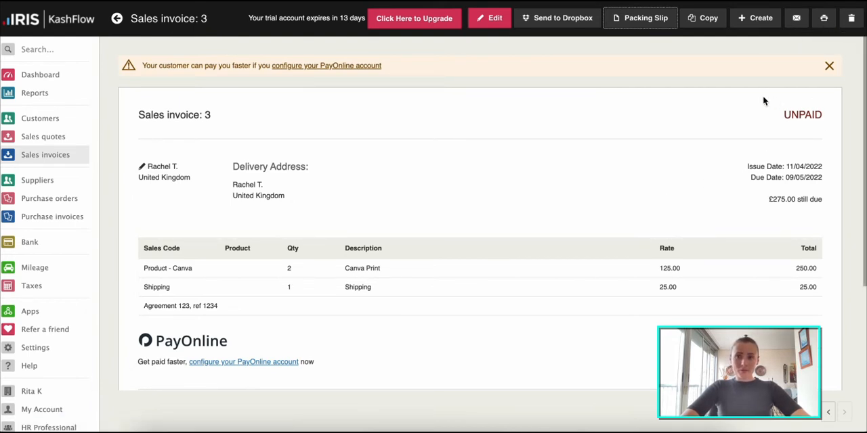
- Record a £150 bank transfer payment on the invoice with the note "Deposit"
{"action": "scroll", "coordinate": [619, 235], "scroll_direction": "down", "scroll_amount": 5}
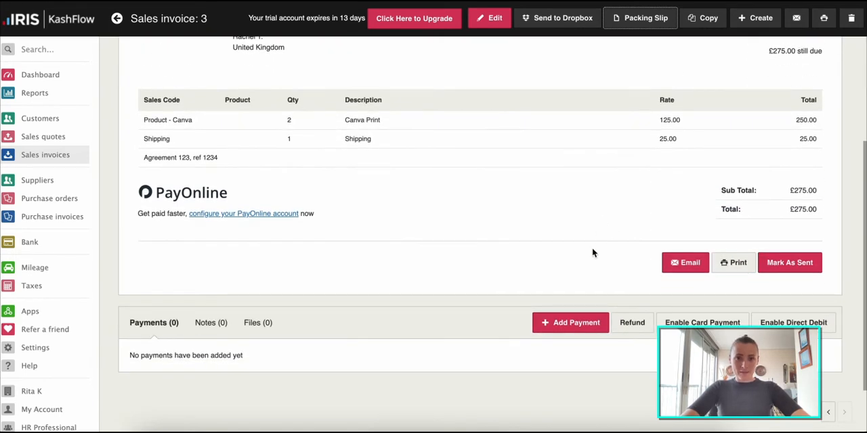
{"action": "left_click", "coordinate": [573, 325]}
{"action": "left_click_drag", "start_coordinate": [308, 165], "coordinate": [259, 166]}
{"action": "type", "text": "150"}
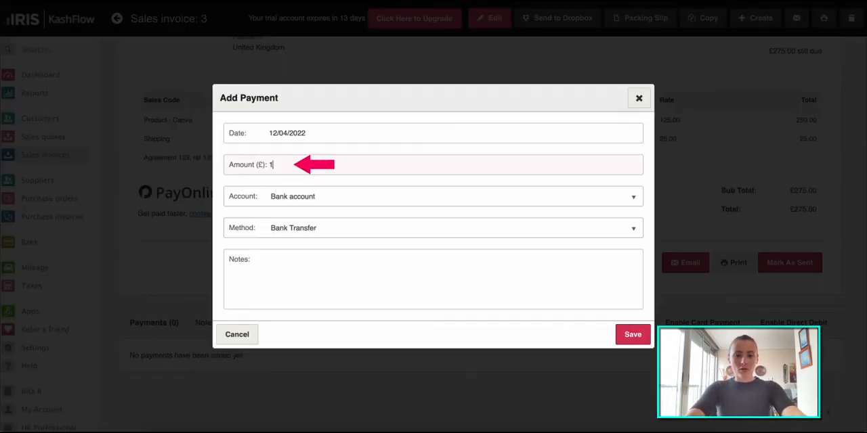
{"action": "left_click", "coordinate": [304, 273]}
{"action": "type", "text": "Deposit"}
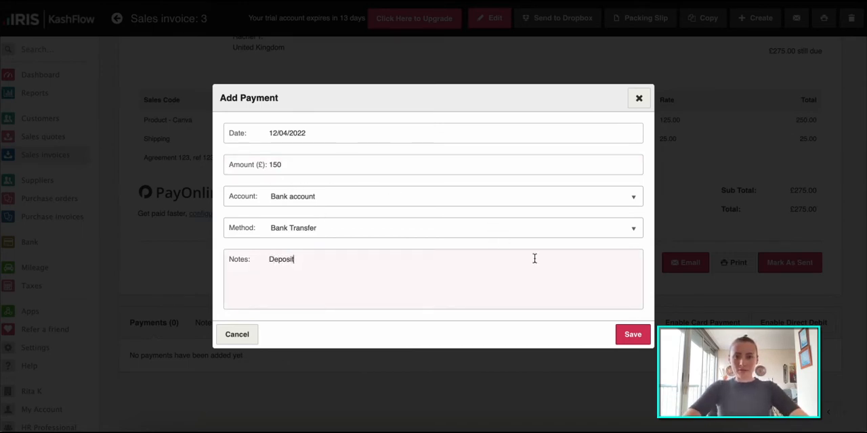
{"action": "left_click", "coordinate": [631, 337]}
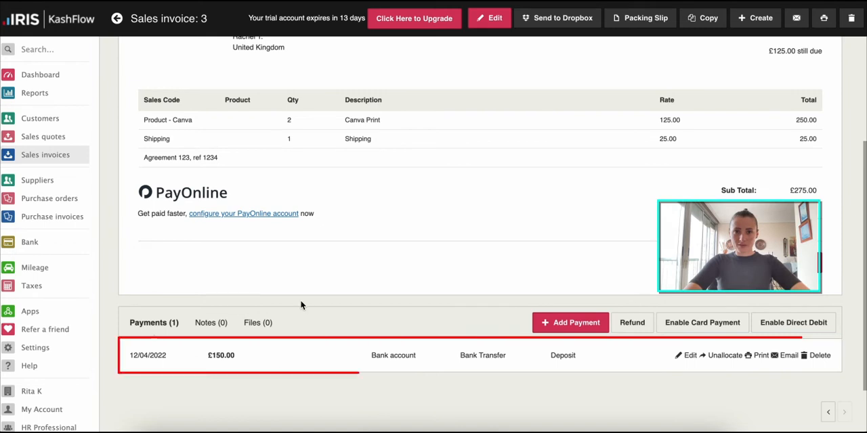
- Check the notes and files sections of the sales invoice
{"action": "left_click", "coordinate": [208, 323]}
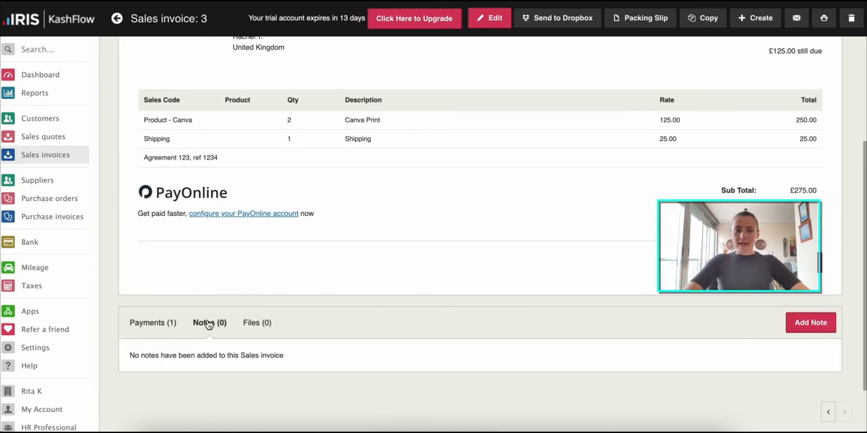
{"action": "left_click", "coordinate": [259, 323]}
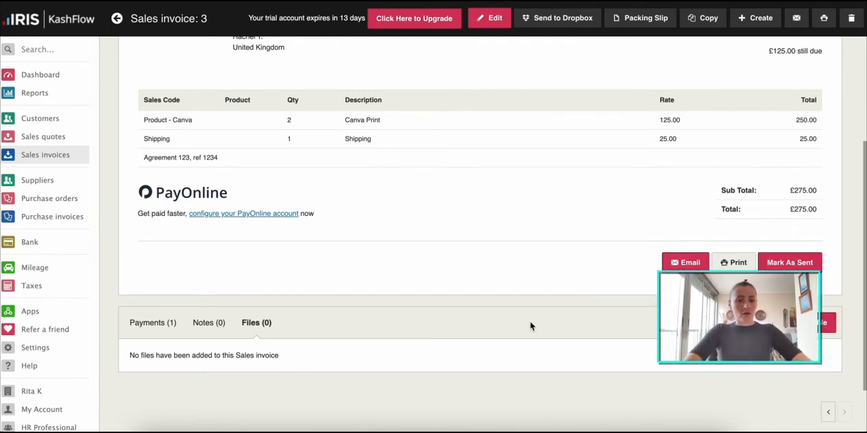
{"action": "scroll", "coordinate": [338, 334], "scroll_direction": "up", "scroll_amount": 2}
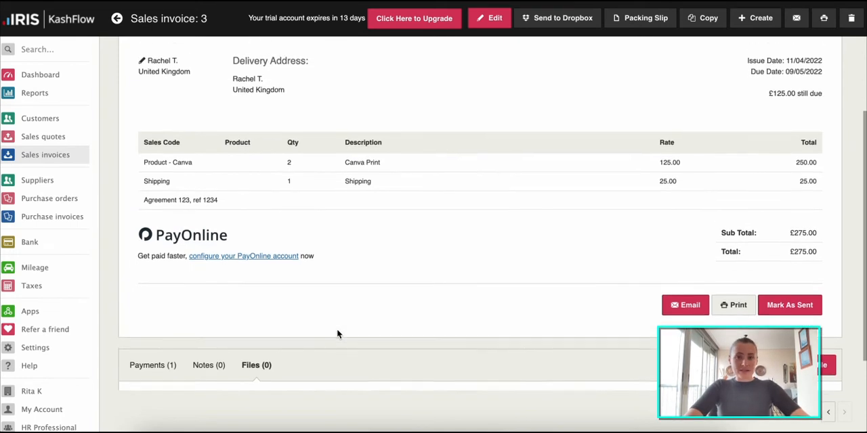
{"action": "scroll", "coordinate": [338, 334], "scroll_direction": "up", "scroll_amount": 2}
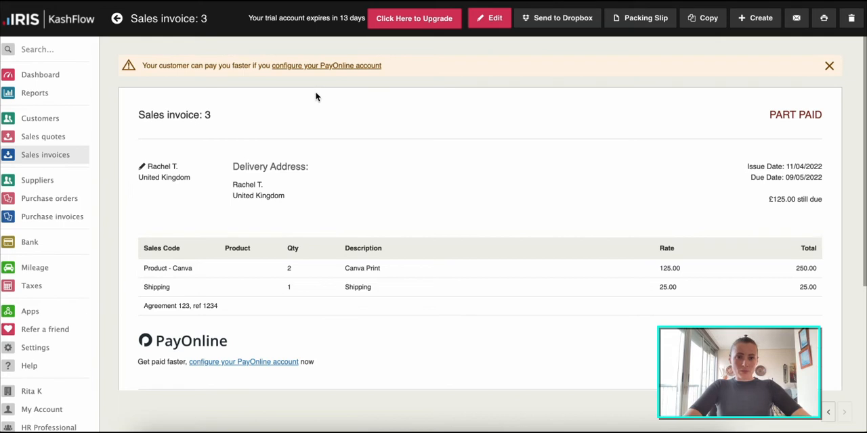
- Email the sales invoice with its PDF attachment to the customer's email address using the default template
{"action": "left_click", "coordinate": [796, 19]}
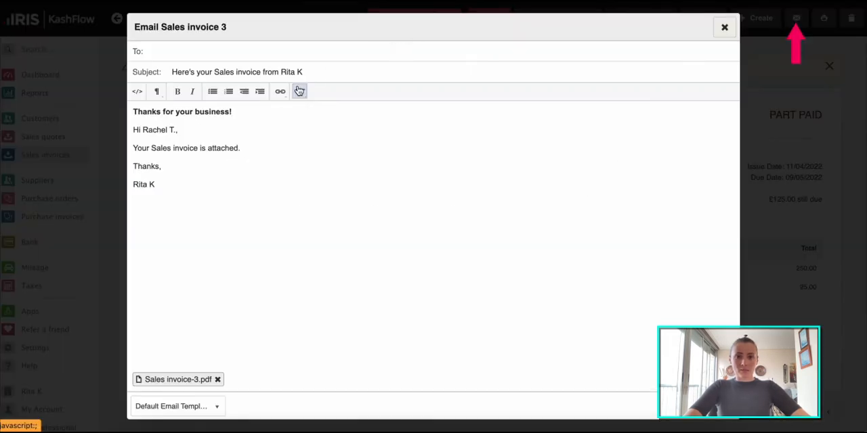
{"action": "left_click", "coordinate": [189, 55]}
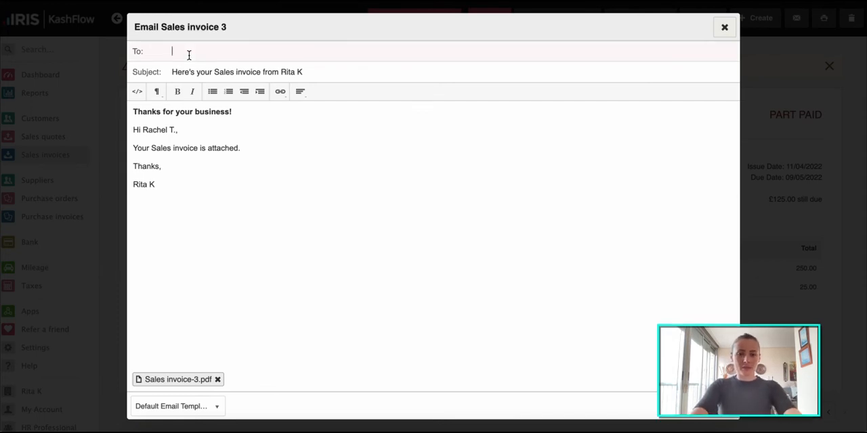
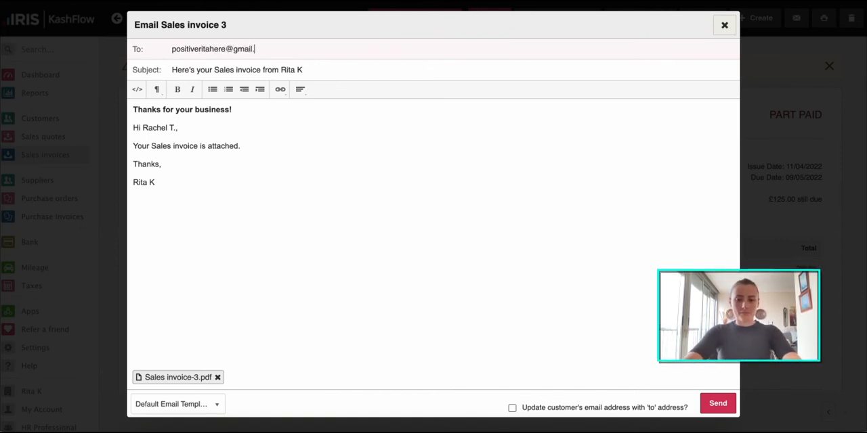
{"action": "left_click", "coordinate": [715, 410]}
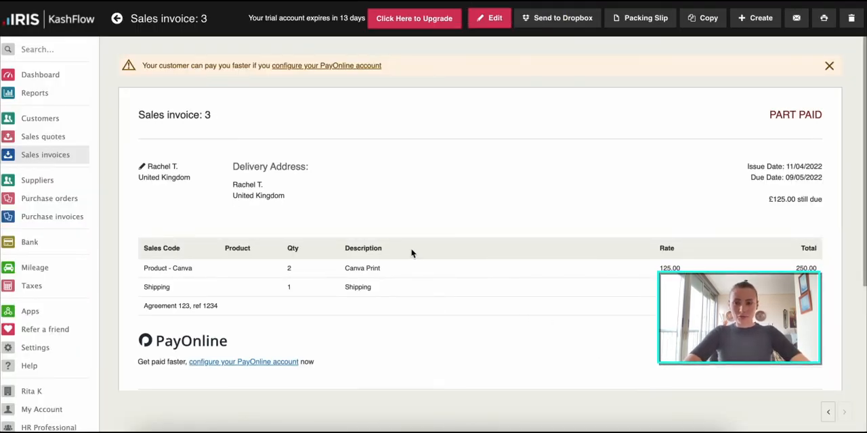
- Go to the sales invoices list and open the part-paid invoice at its payments section
{"action": "left_click", "coordinate": [66, 156]}
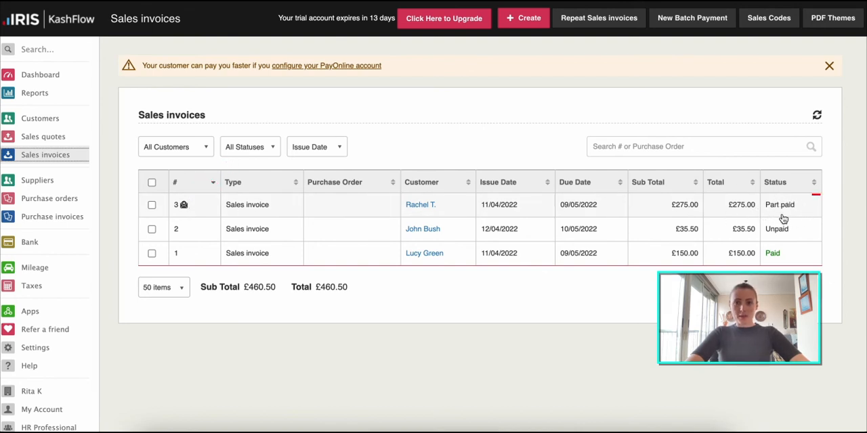
{"action": "left_click", "coordinate": [760, 205]}
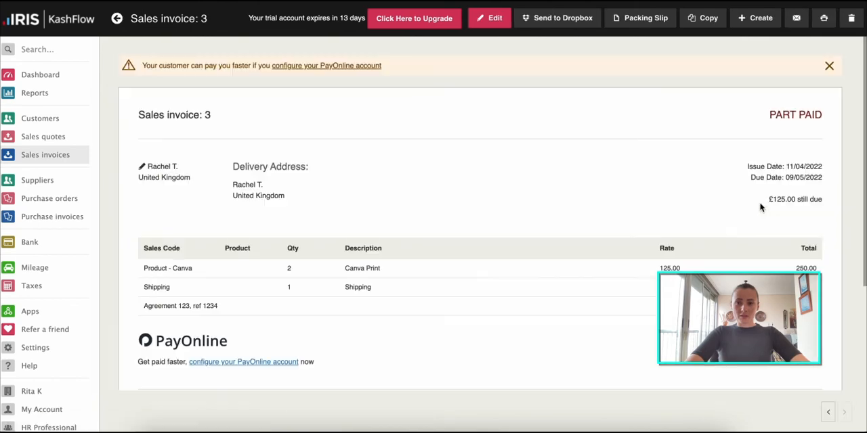
{"action": "scroll", "coordinate": [491, 276], "scroll_direction": "down", "scroll_amount": 3}
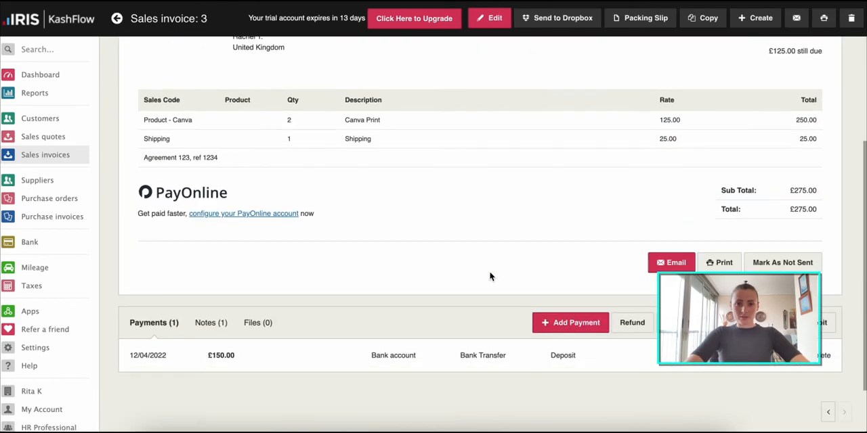
- Record the remaining £125.00 as a bank transfer payment and return to the sales invoices list
{"action": "left_click", "coordinate": [570, 323]}
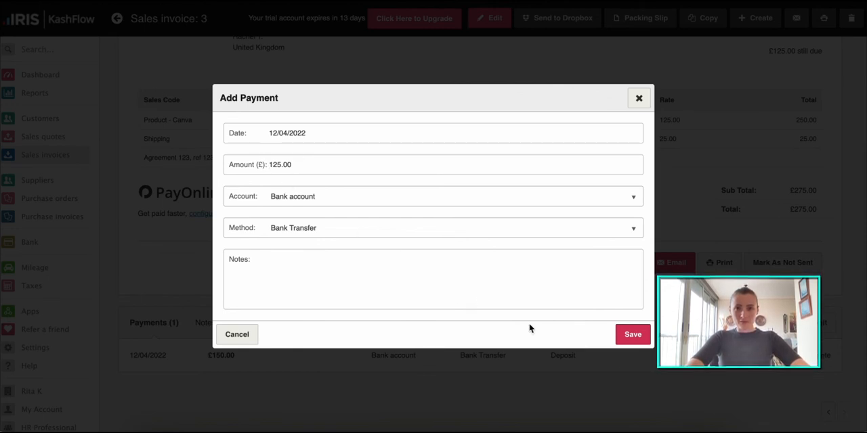
{"action": "left_click", "coordinate": [633, 334]}
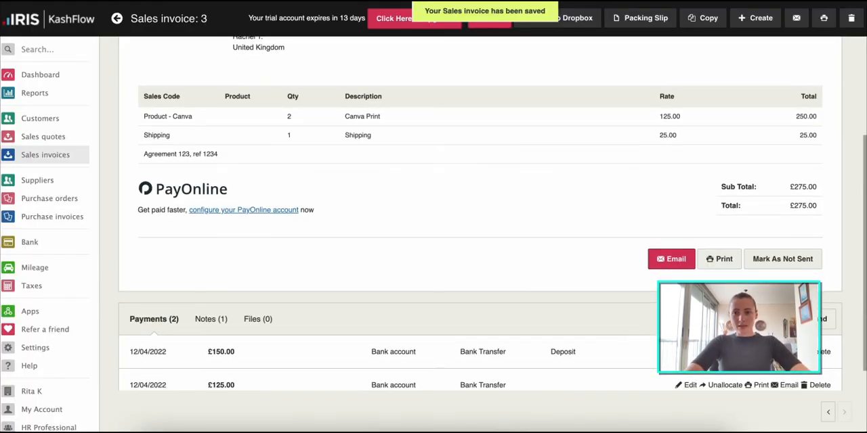
{"action": "scroll", "coordinate": [284, 362], "scroll_direction": "down", "scroll_amount": 1}
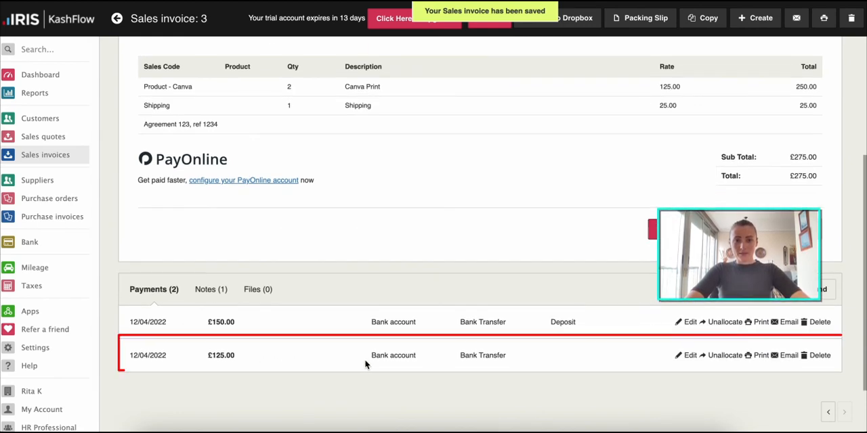
{"action": "left_click", "coordinate": [81, 155]}
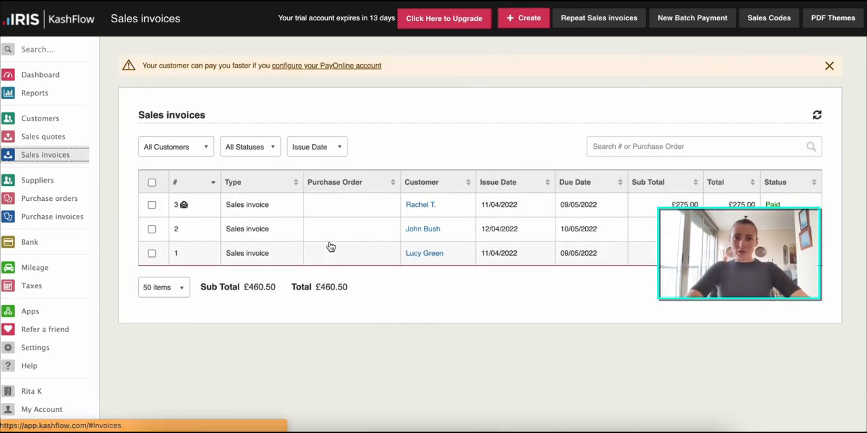